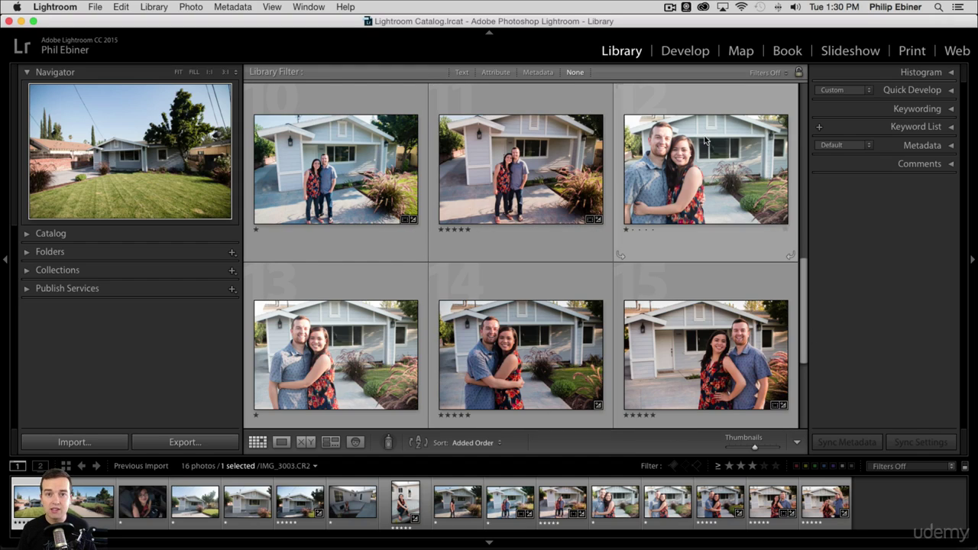
pyautogui.click(626, 228)
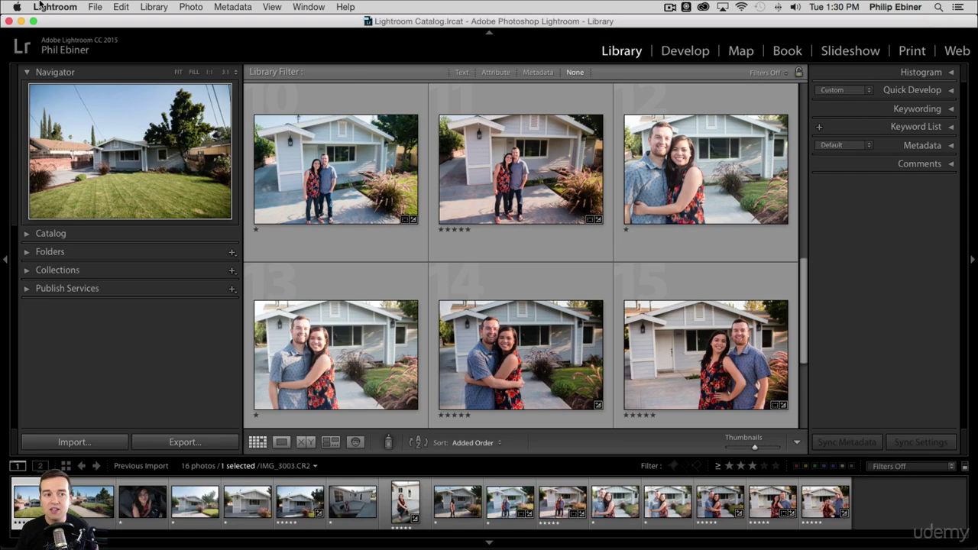
pyautogui.click(102, 7)
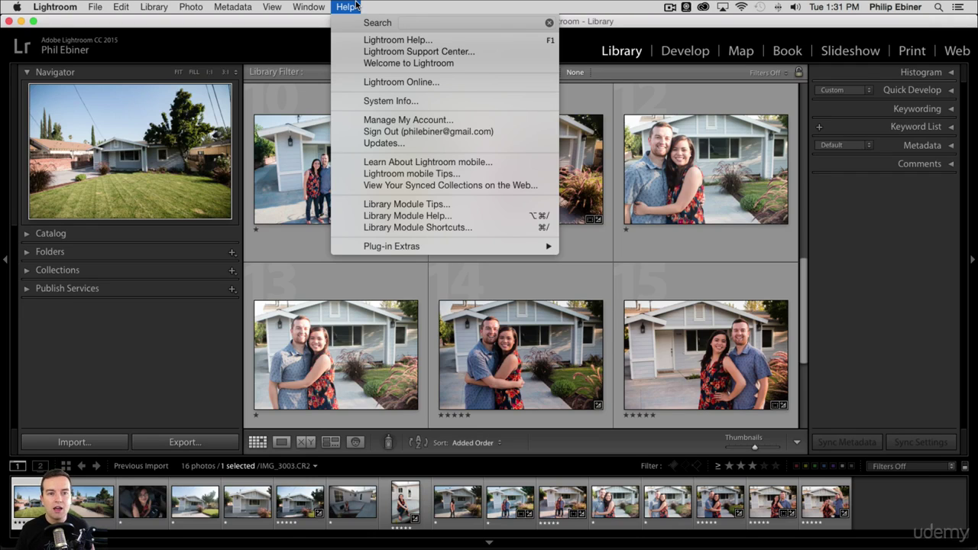
pyautogui.moveTo(94, 6)
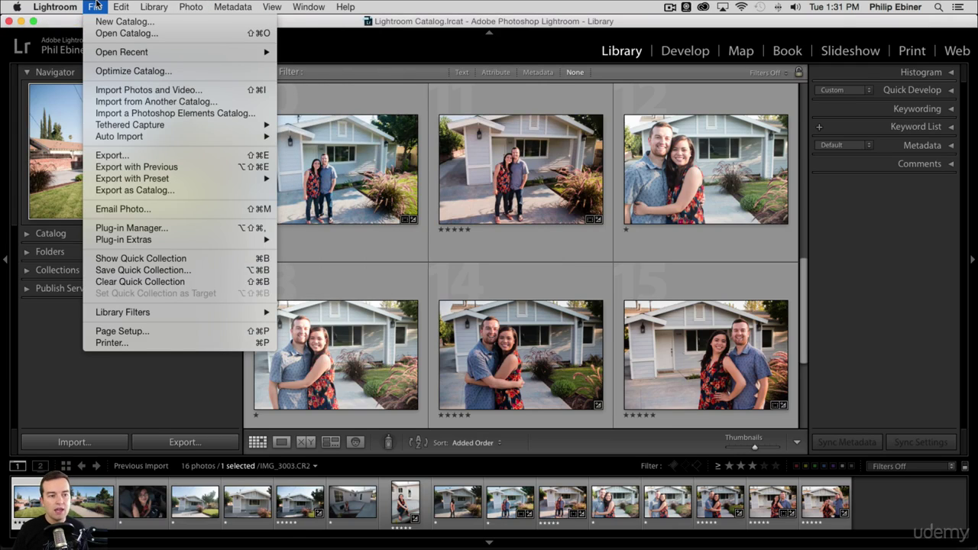
pyautogui.moveTo(146, 6)
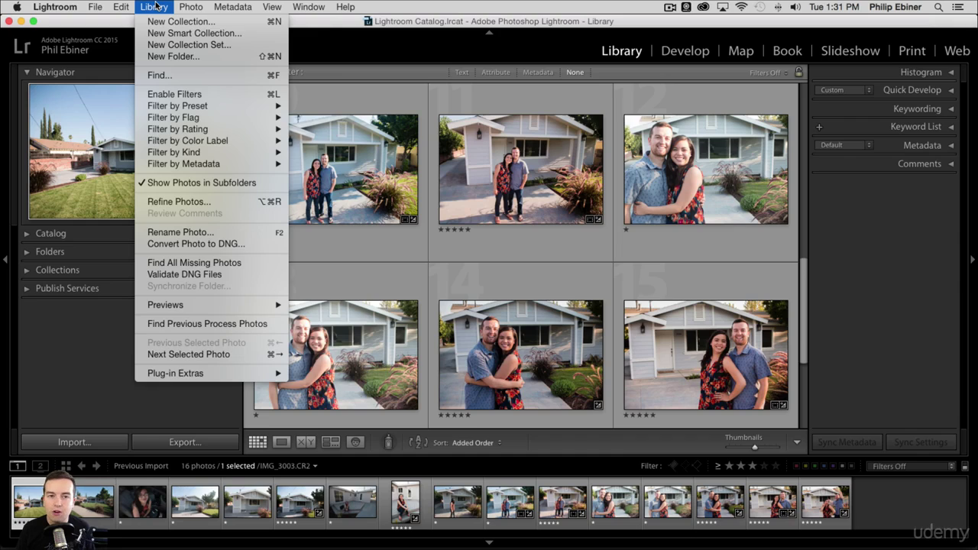
pyautogui.moveTo(255, 7)
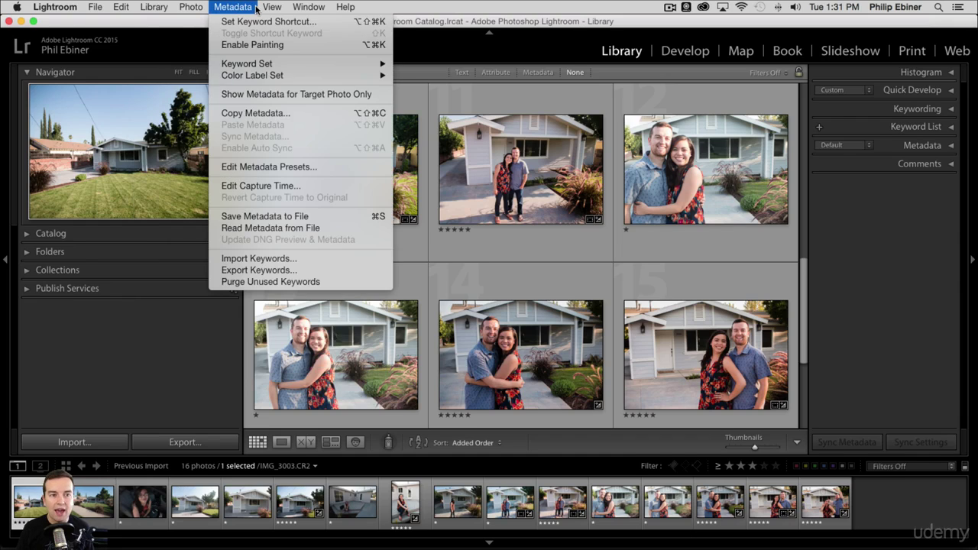
pyautogui.moveTo(306, 7)
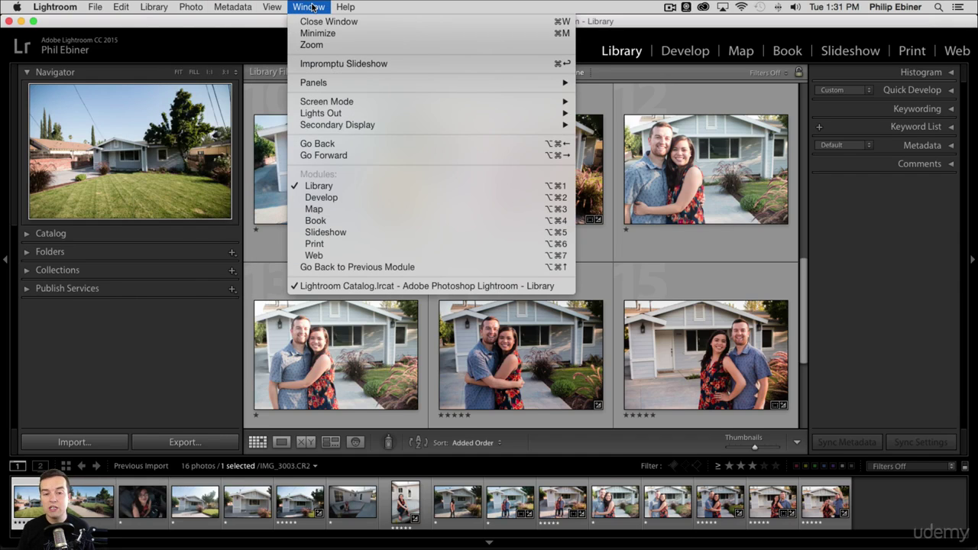
pyautogui.click(891, 315)
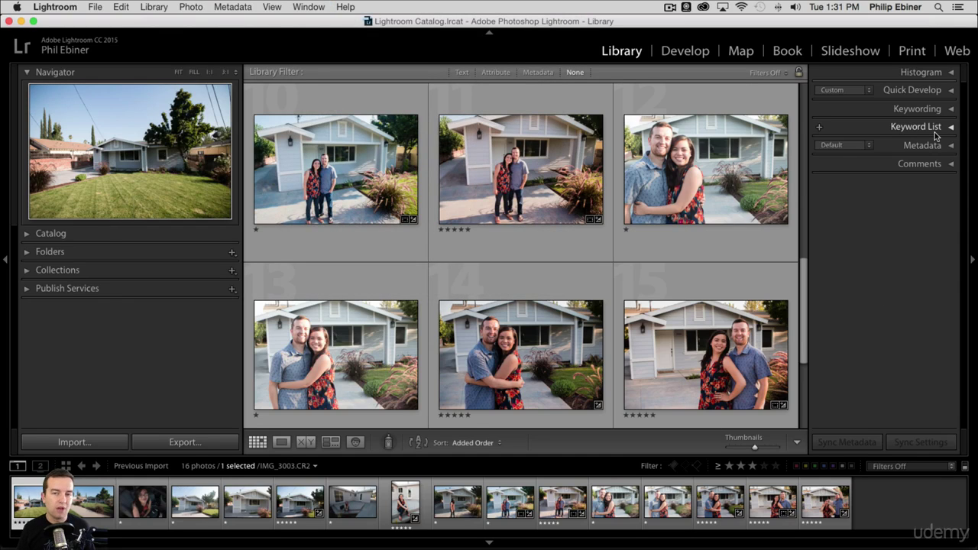
pyautogui.click(97, 7)
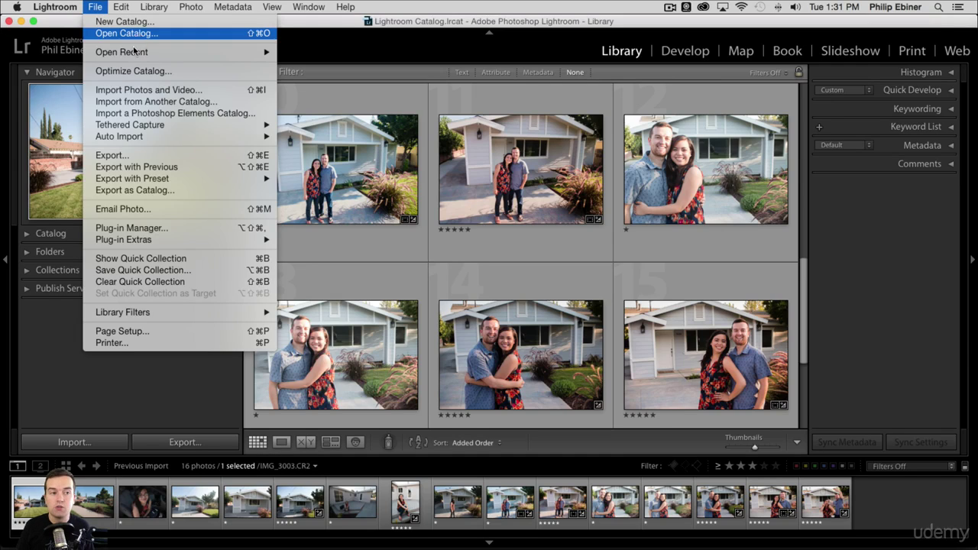
pyautogui.click(345, 6)
# Switch to full-screen mode, and hide and restore the module picker above the photo grid
pyautogui.hotkey('shift', 'f')
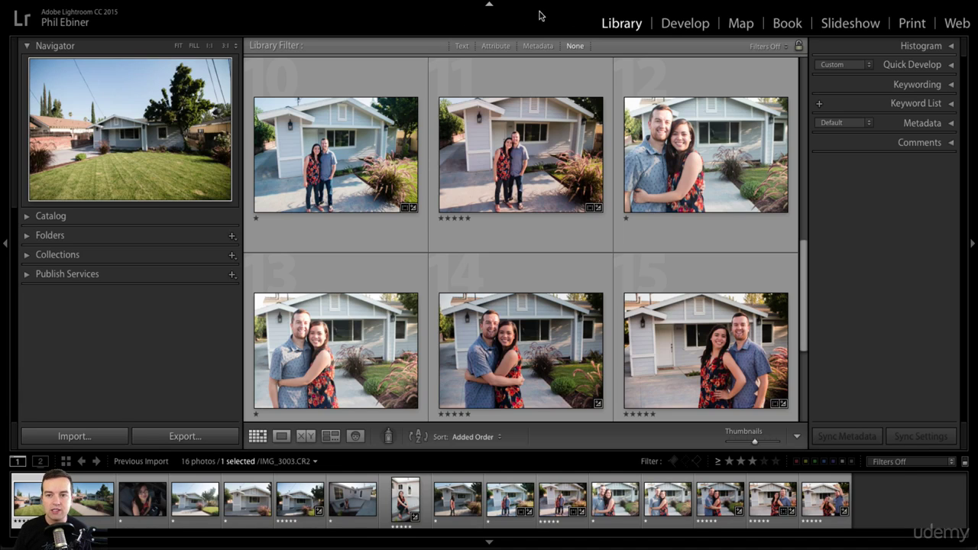
pyautogui.click(489, 5)
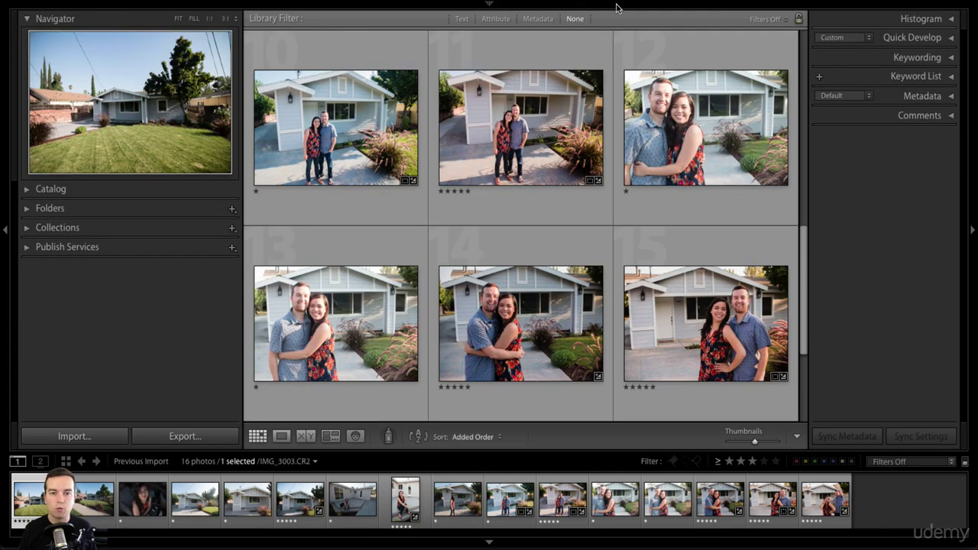
pyautogui.click(489, 5)
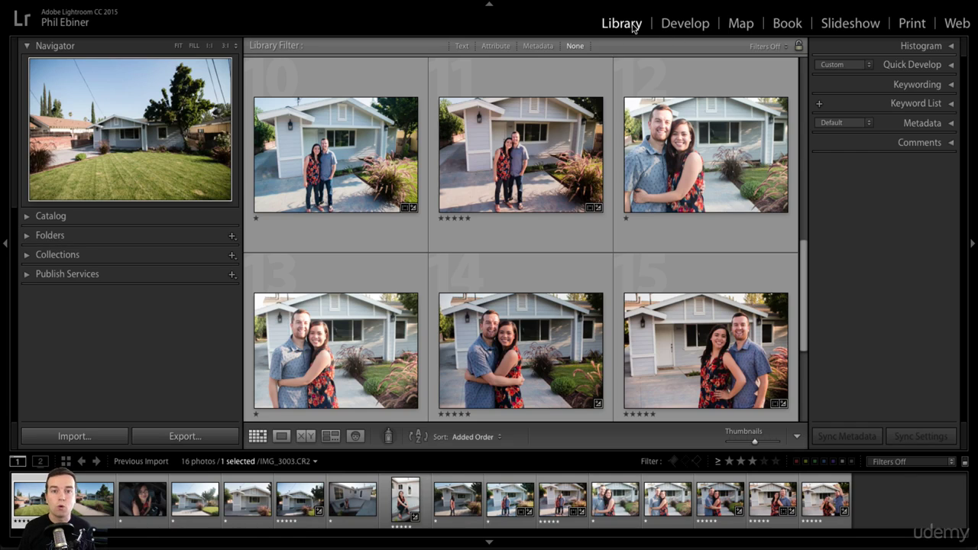
# View the selected house photo in the Develop module and return to the Library module
pyautogui.click(700, 29)
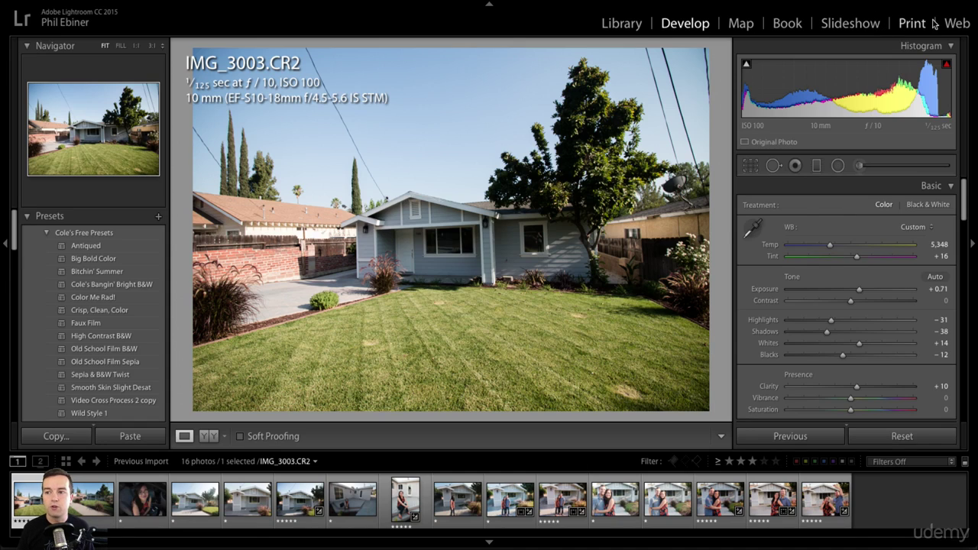
pyautogui.click(623, 24)
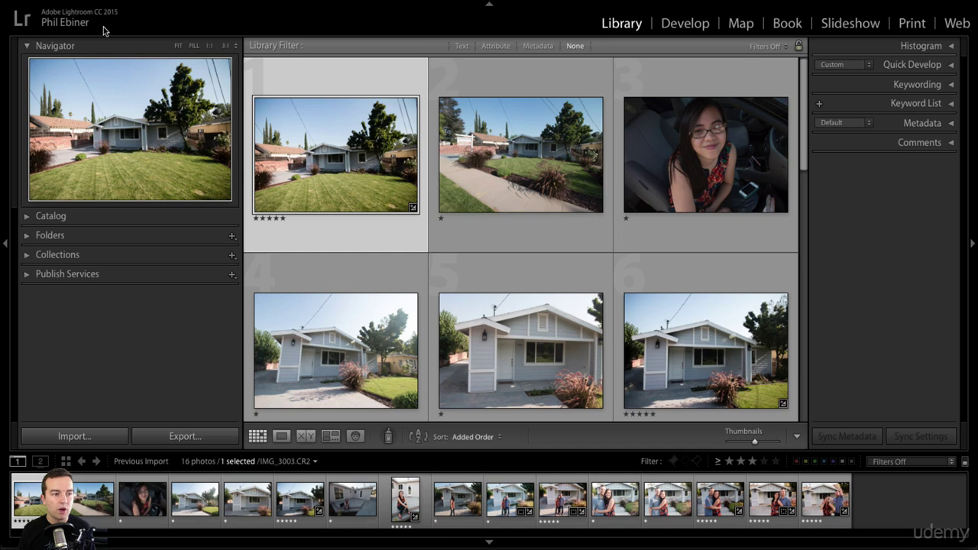
# Collapse and reopen the Navigator preview, and check the contents of the Catalog section before closing it
pyautogui.click(27, 46)
pyautogui.click(27, 46)
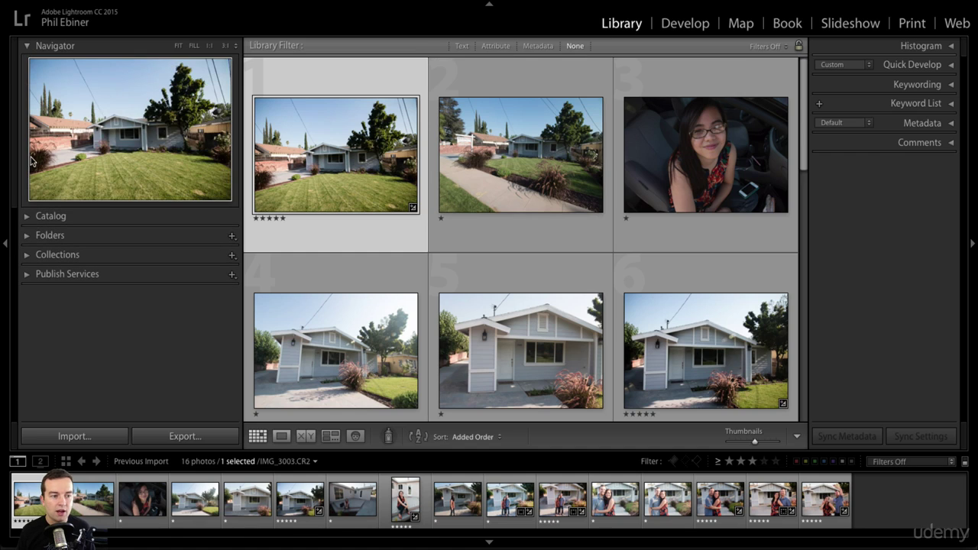
pyautogui.click(28, 216)
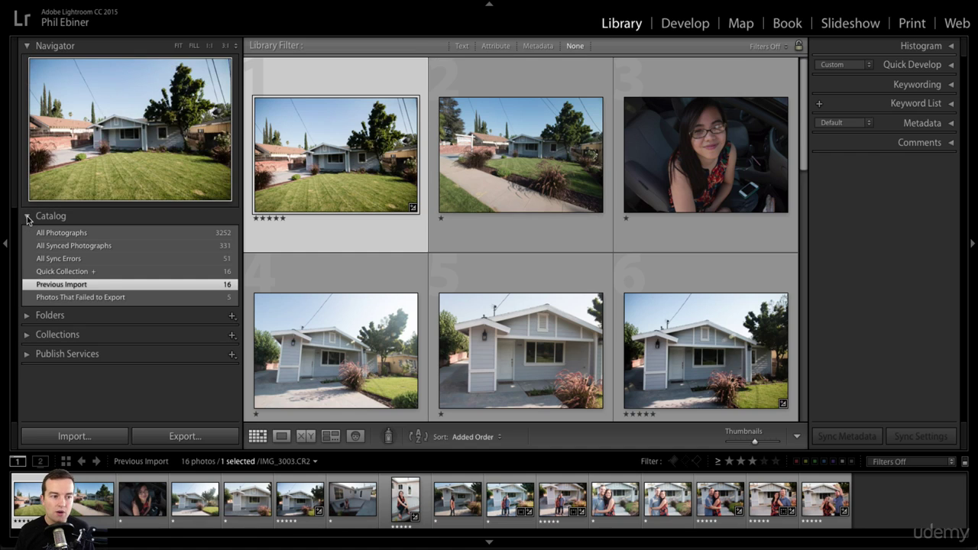
pyautogui.click(27, 216)
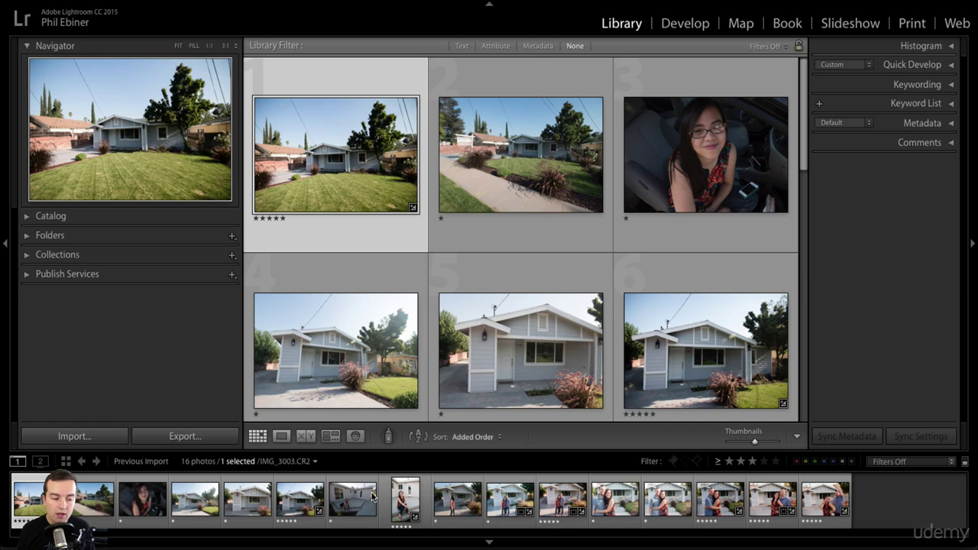
# Preview the third photo, of the woman in the car, and the fourth photo, of the house, in the Navigator
pyautogui.click(95, 498)
pyautogui.click(138, 497)
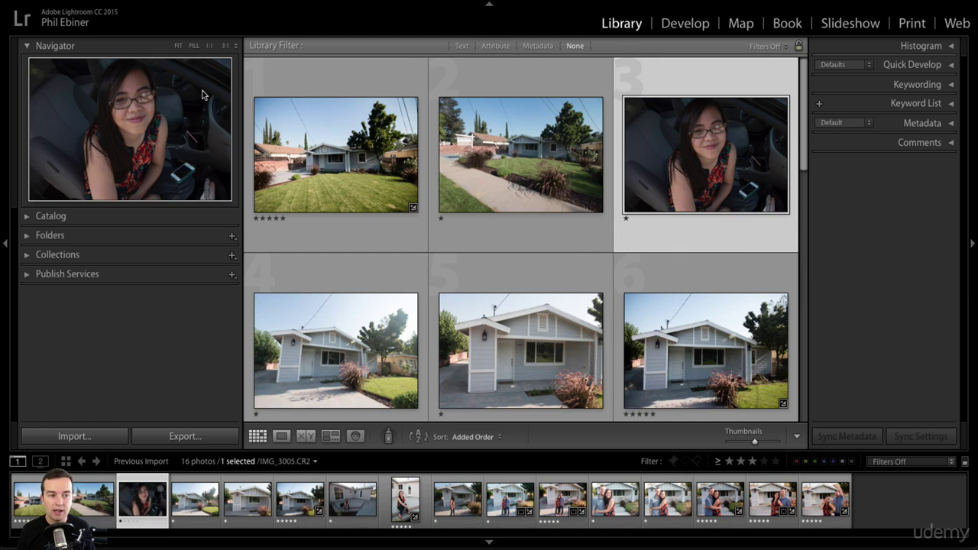
pyautogui.press('Right')
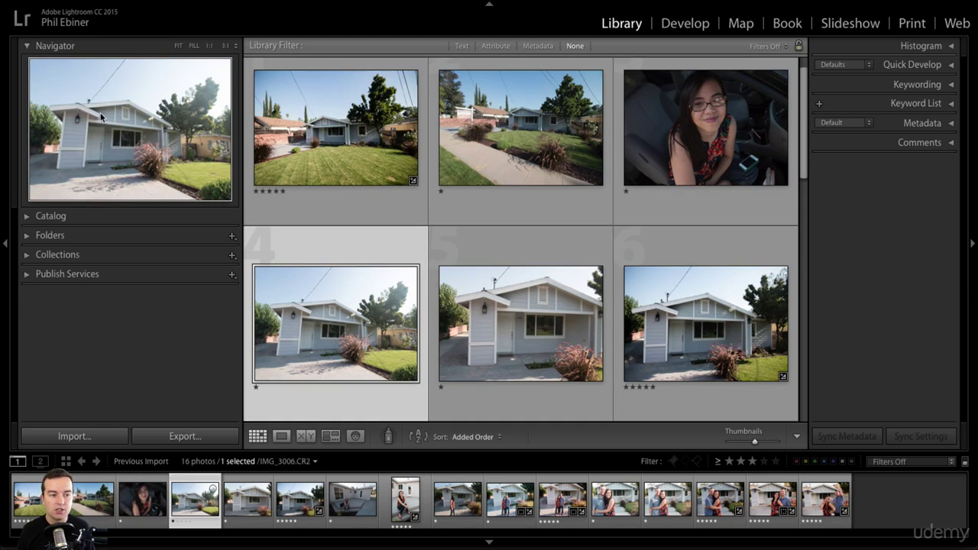
pyautogui.click(28, 217)
pyautogui.click(28, 217)
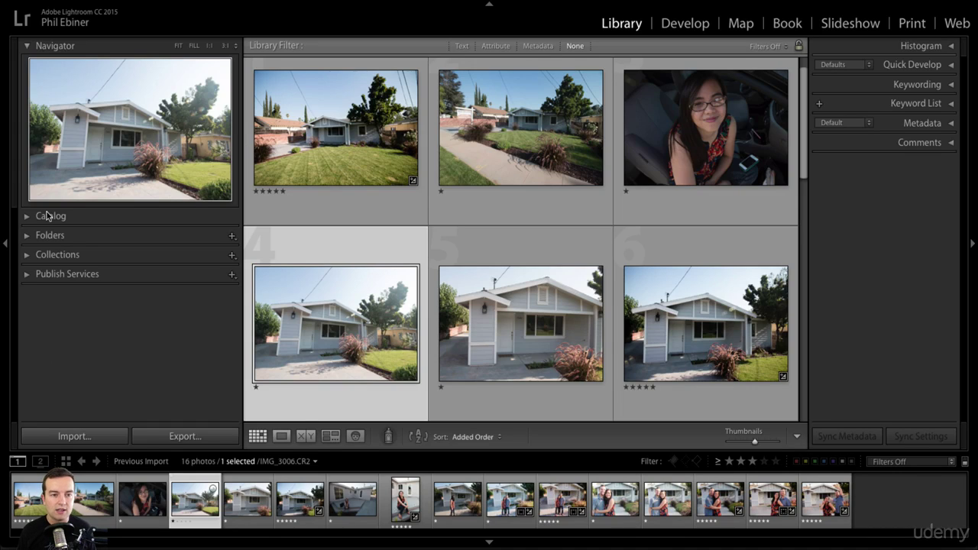
# Look through the previous import's photos in the grid and check the Catalog list again
pyautogui.scroll(1, 687, 214)
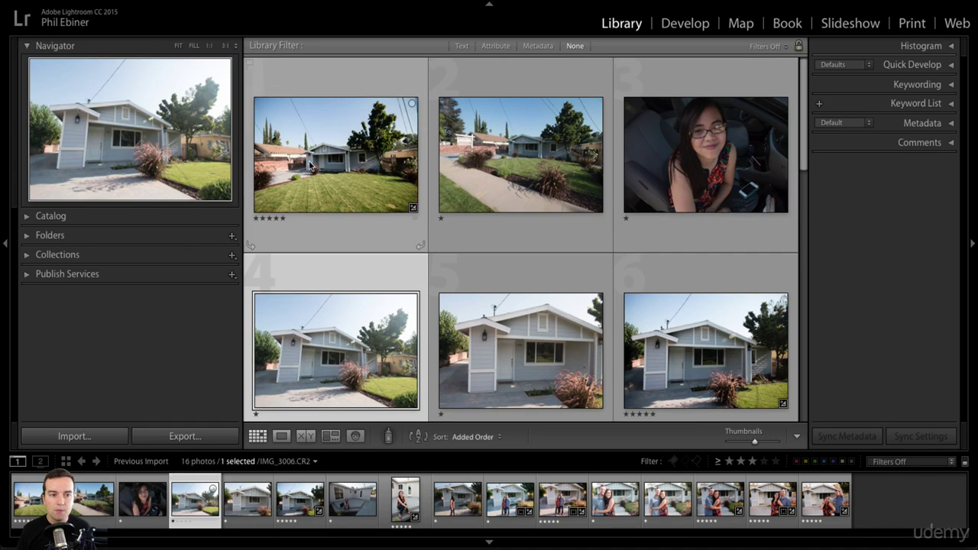
pyautogui.scroll(-5, 633, 123)
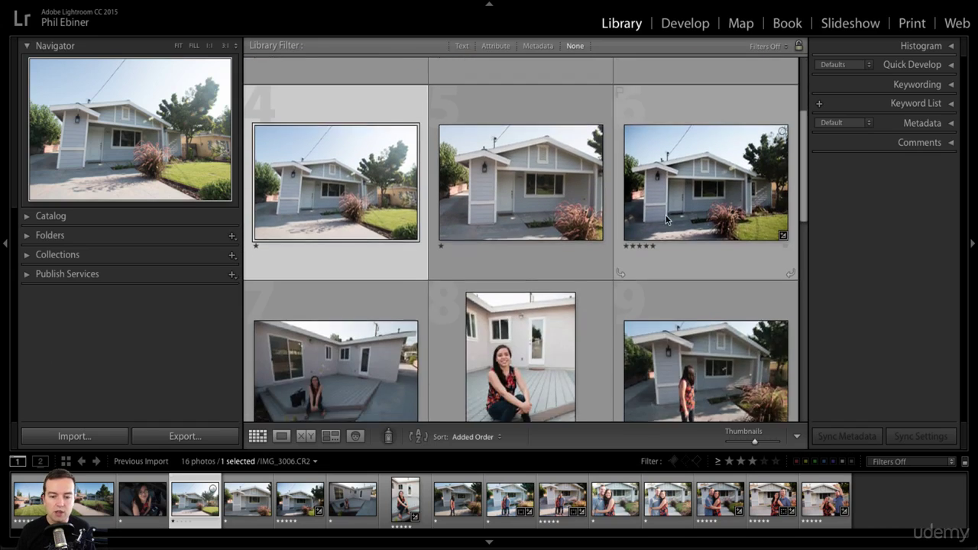
pyautogui.scroll(-5, 665, 217)
pyautogui.scroll(-3, 666, 215)
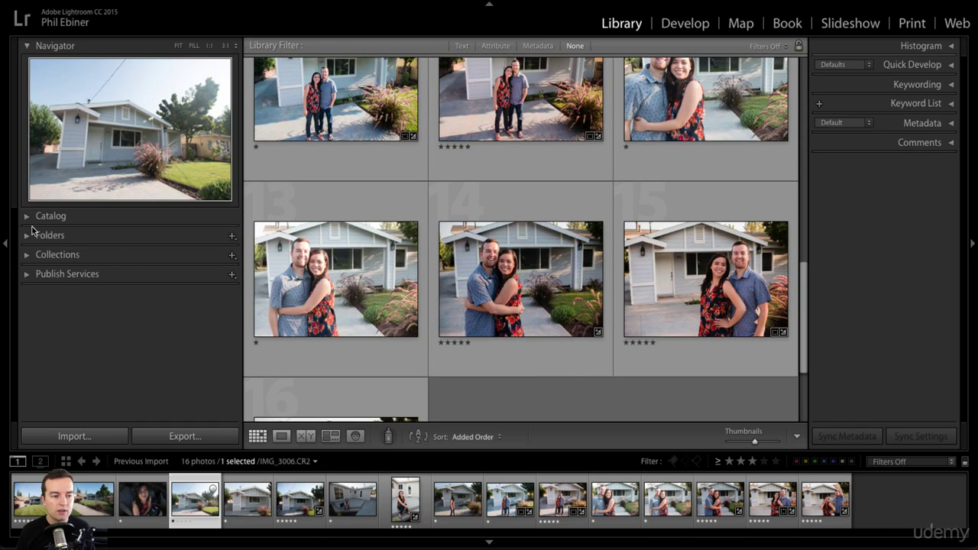
pyautogui.click(27, 217)
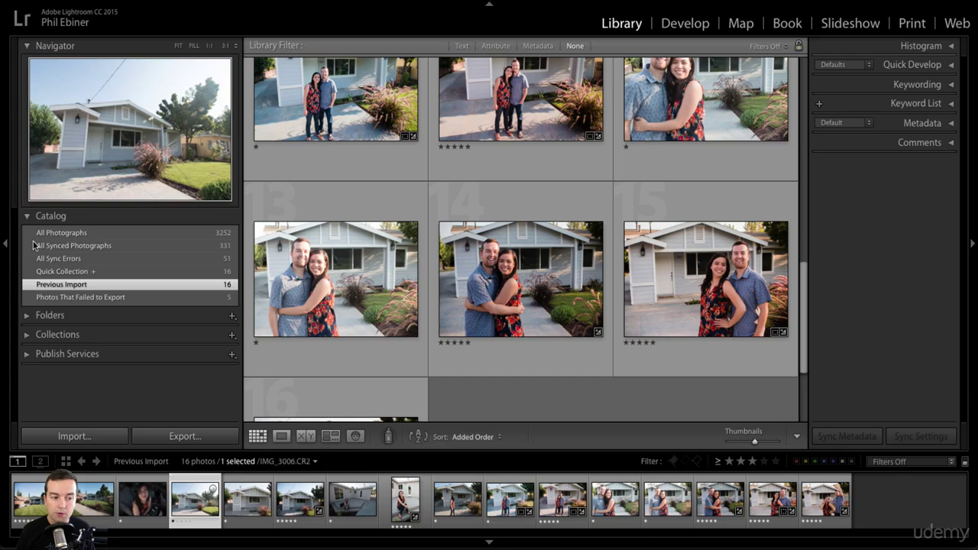
pyautogui.click(29, 218)
# Show the 02 Cats folder from Macintosh HD and look through its photos in the grid
pyautogui.click(28, 236)
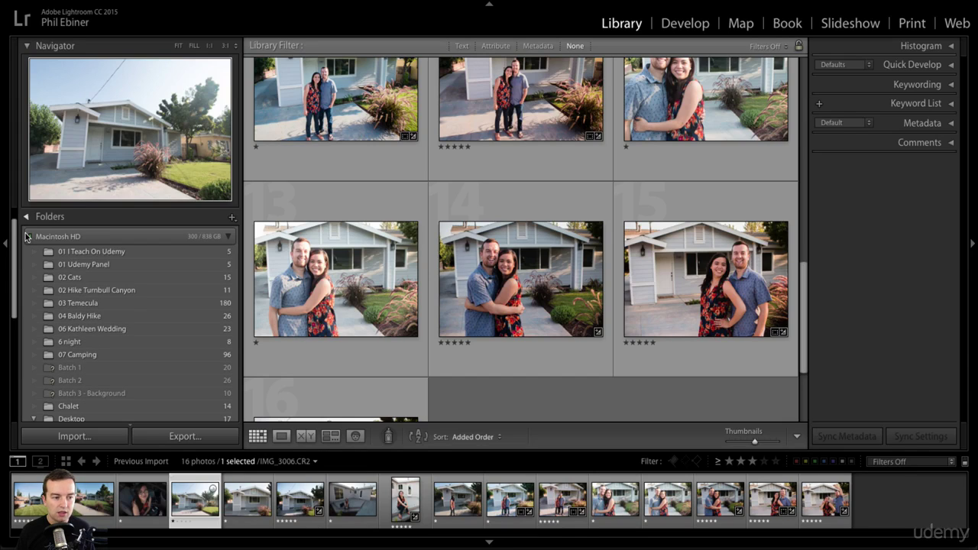
pyautogui.click(74, 278)
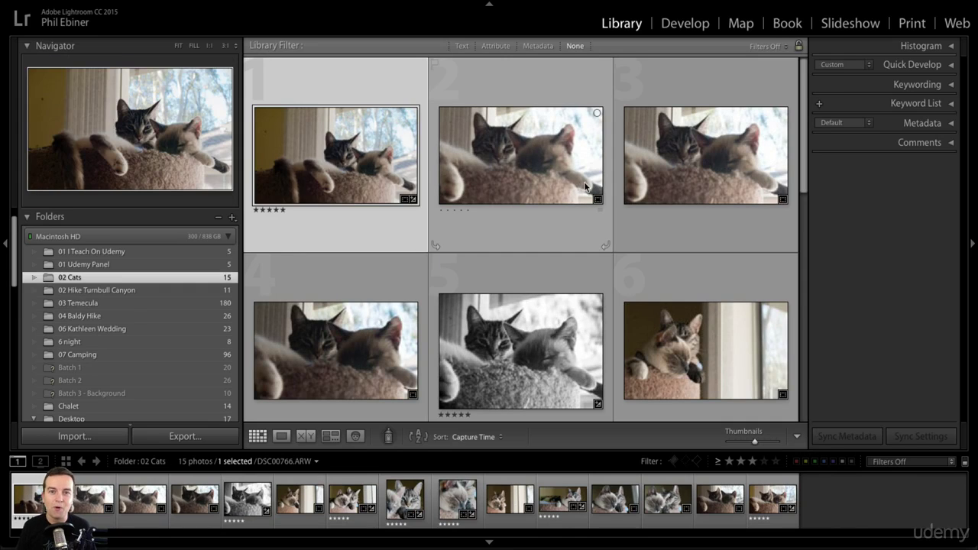
pyautogui.scroll(-5, 733, 191)
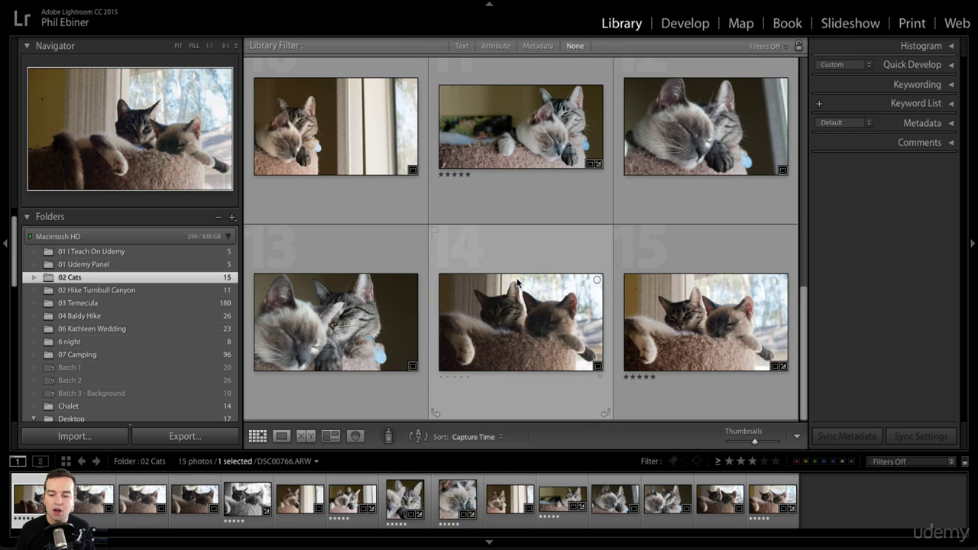
pyautogui.scroll(1, 924, 84)
pyautogui.scroll(-1, 925, 84)
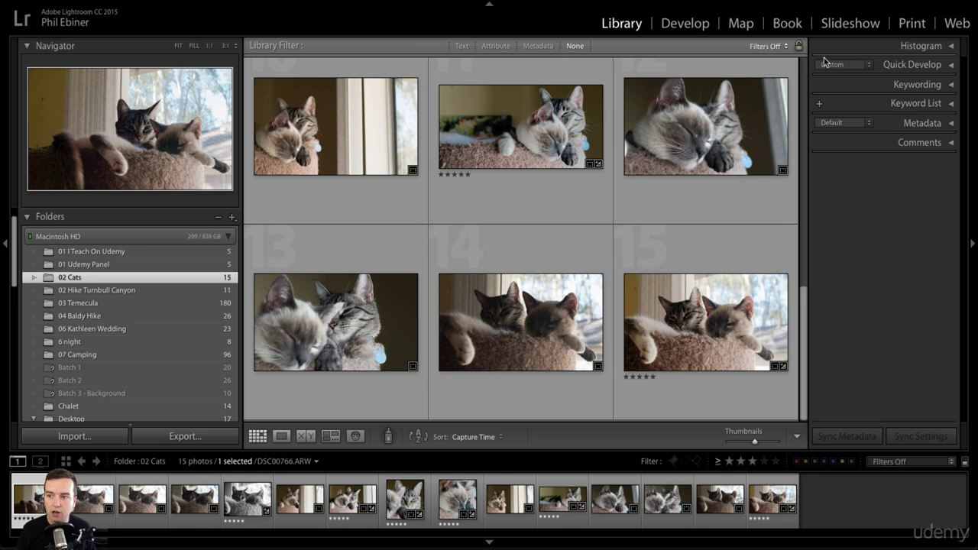
# Examine the Histogram, Quick Develop and Keywording sections for the selected cat photo, collapsing each one after viewing
pyautogui.click(951, 47)
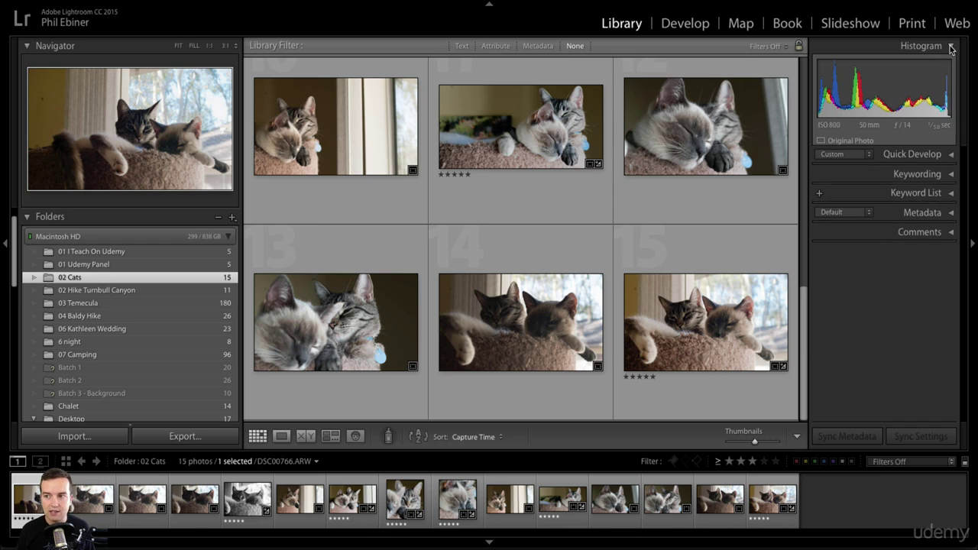
pyautogui.click(951, 47)
pyautogui.click(951, 65)
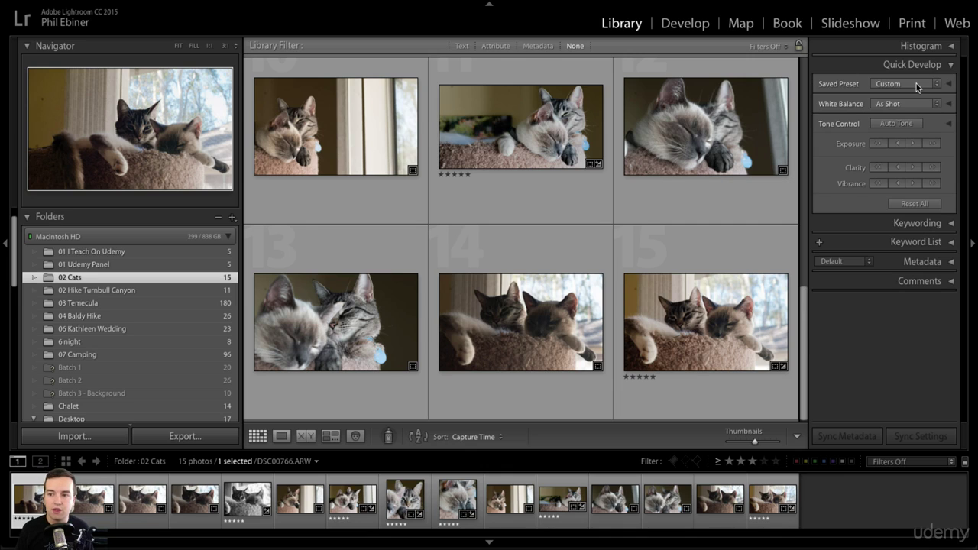
pyautogui.click(951, 65)
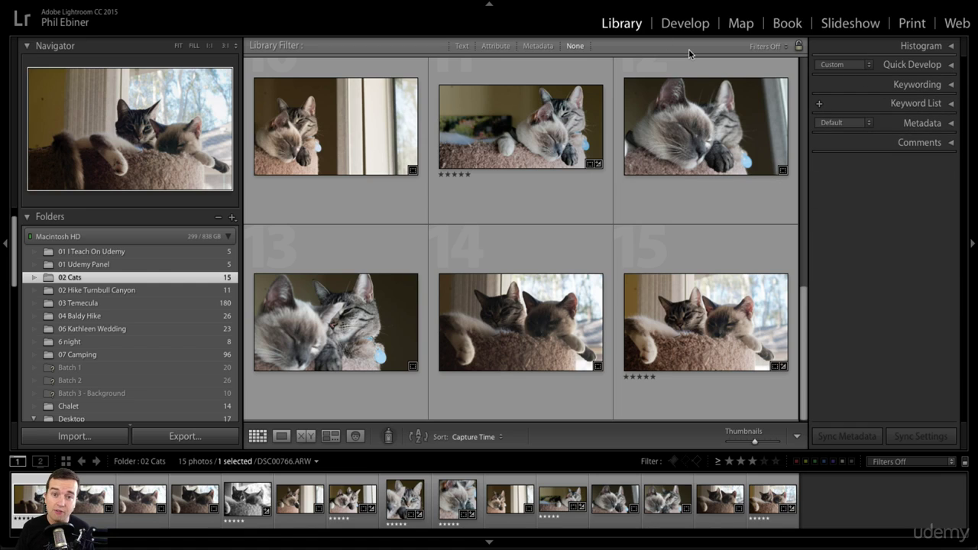
pyautogui.click(951, 84)
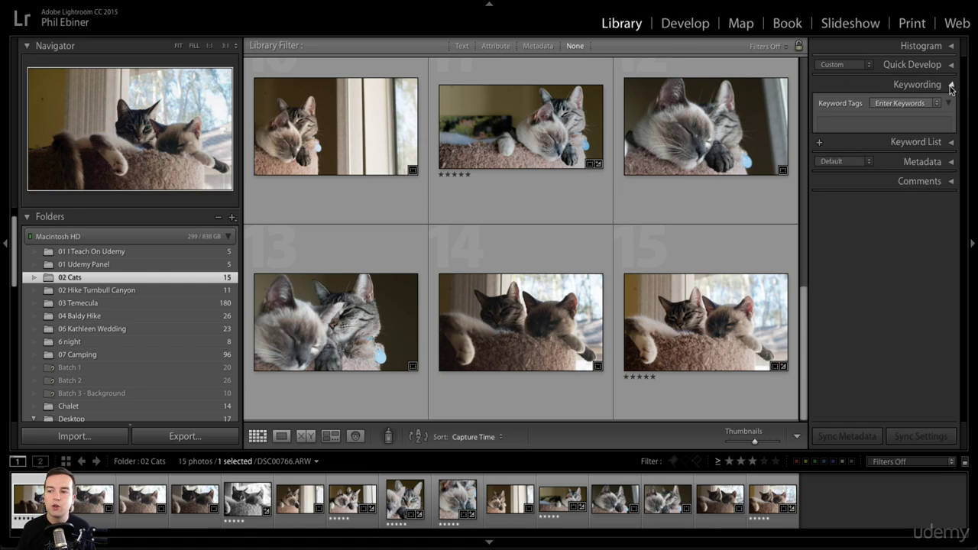
pyautogui.click(951, 88)
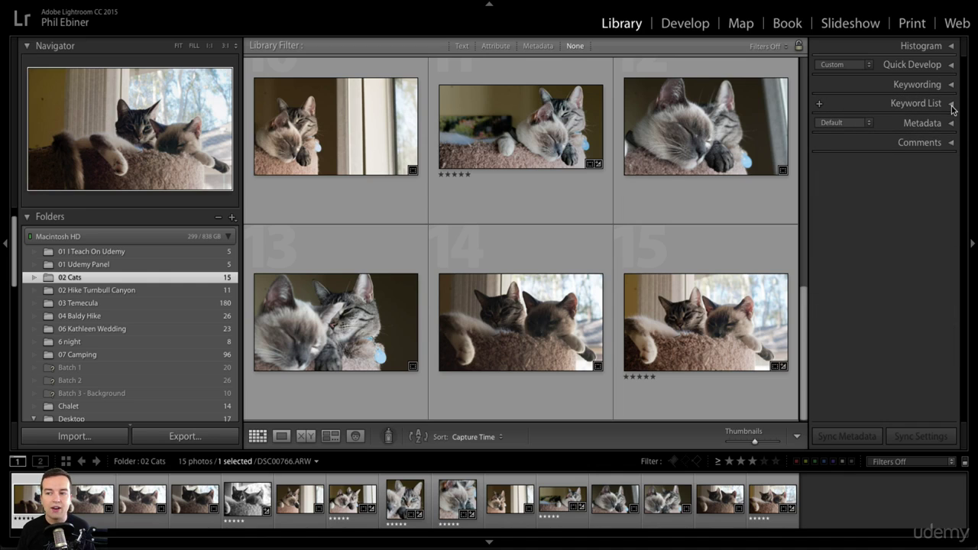
# Display the metadata of the selected cat photo and review its file and camera details
pyautogui.click(953, 124)
pyautogui.scroll(-1, 953, 130)
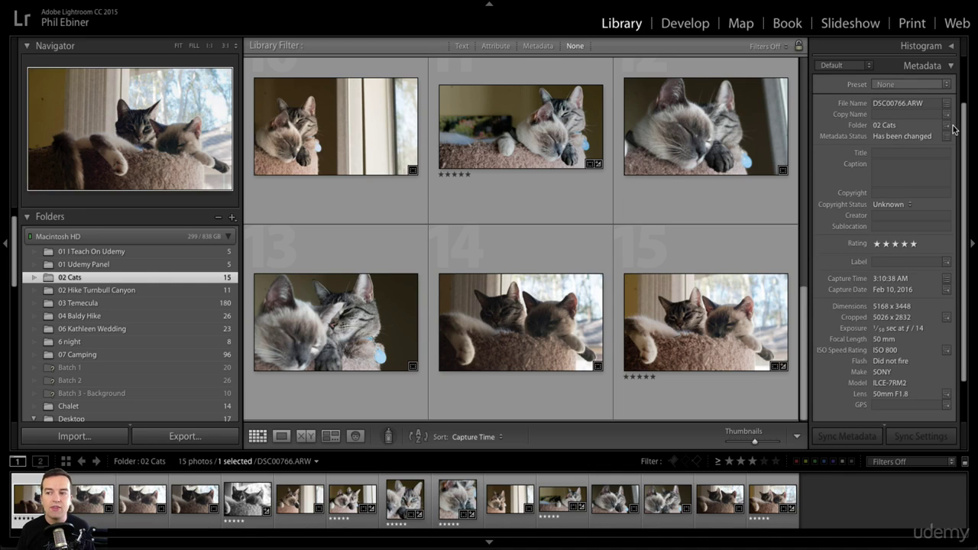
pyautogui.click(951, 66)
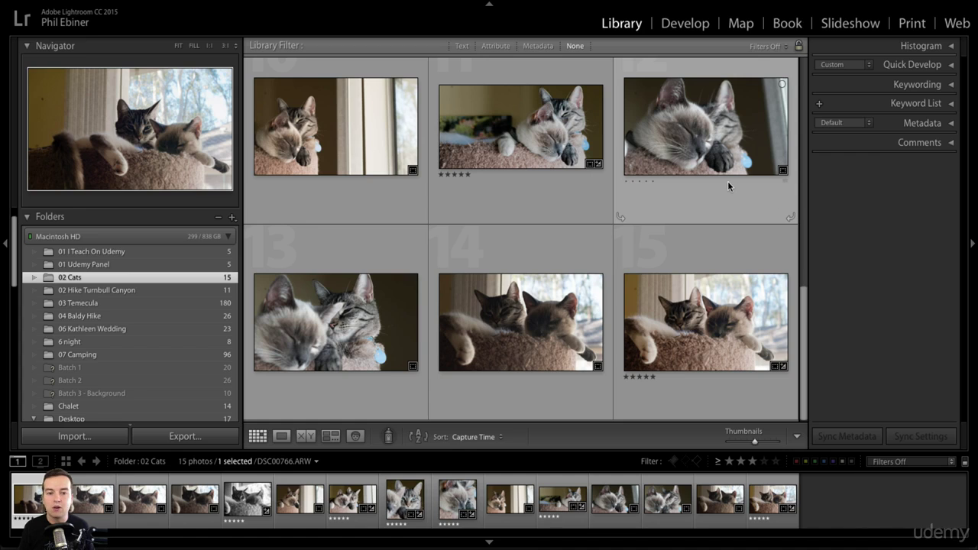
pyautogui.click(951, 123)
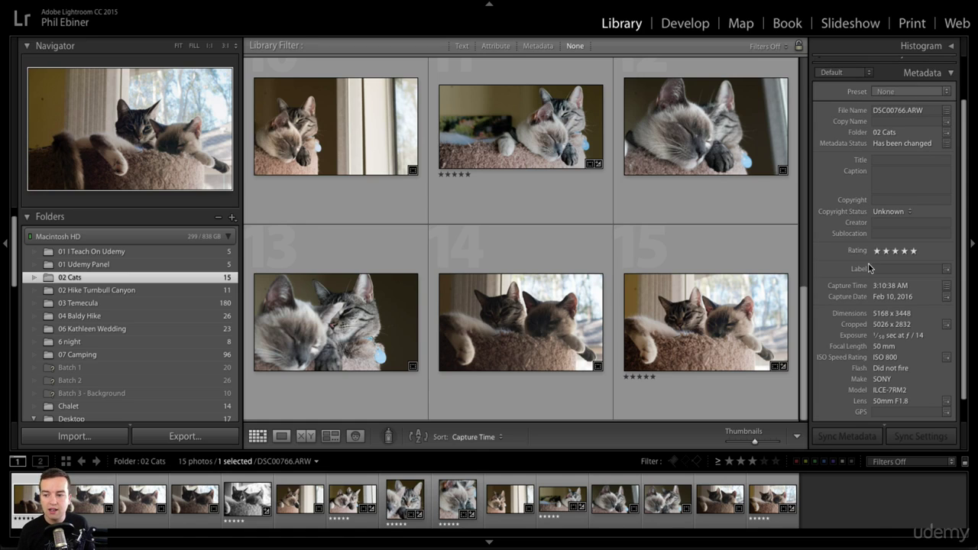
# Review the rest of the selected cat photo's metadata, including its exposure and lens details, and collapse the Metadata section
pyautogui.scroll(-1, 848, 267)
pyautogui.scroll(-2, 841, 265)
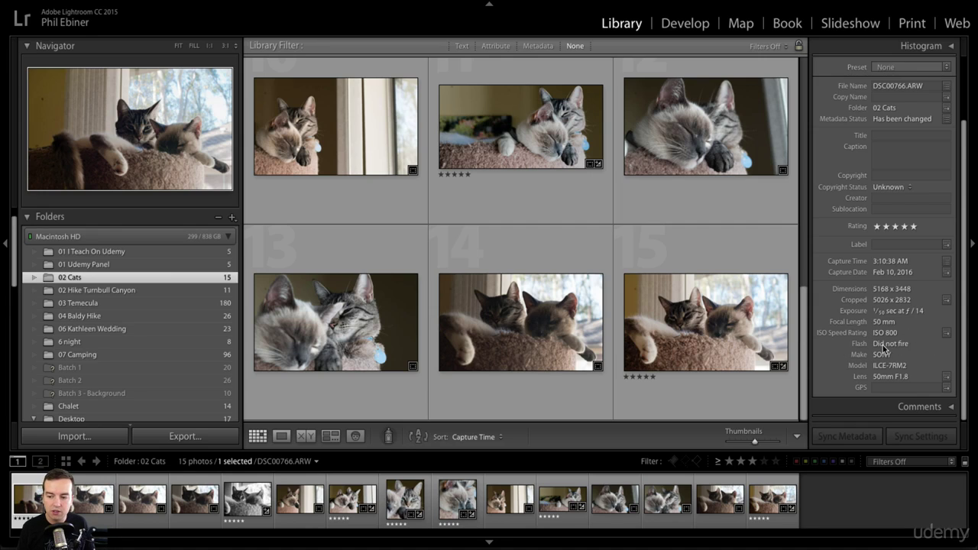
pyautogui.scroll(-1, 910, 370)
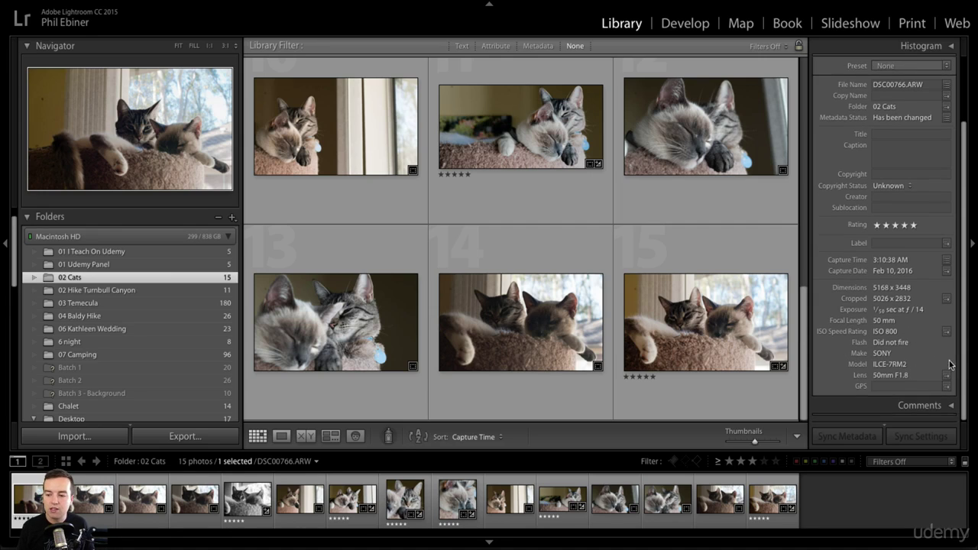
pyautogui.scroll(5, 859, 140)
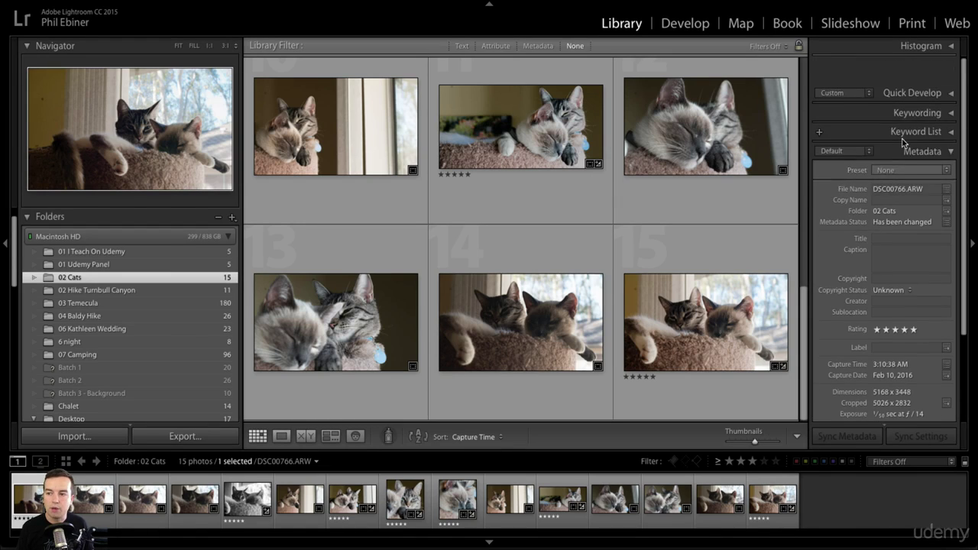
pyautogui.click(922, 123)
# Show the selected cat photo in Loupe view and open it in the Develop module
pyautogui.press('e')
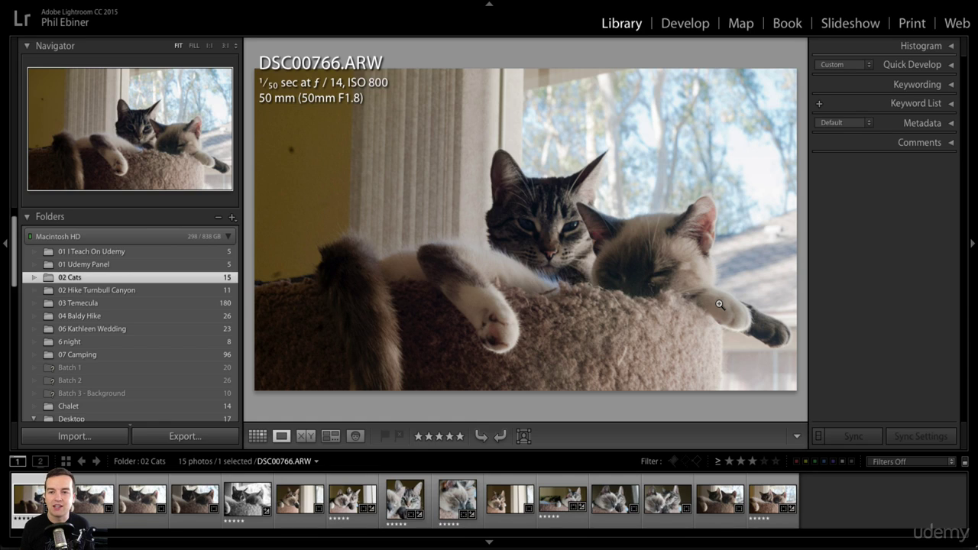
pyautogui.click(682, 23)
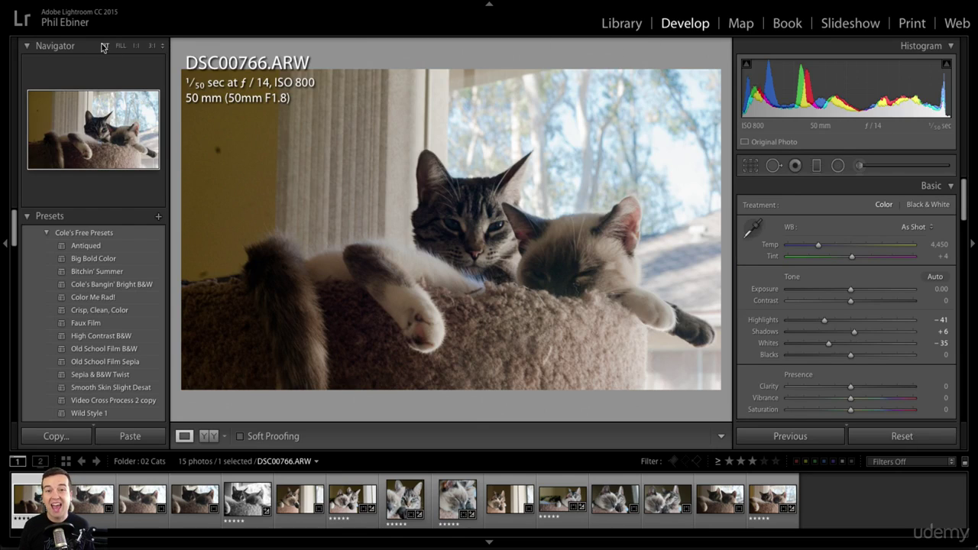
# Collapse the Presets and History sections, and step to the next photo in the filmstrip and back to the first
pyautogui.click(27, 216)
pyautogui.click(24, 260)
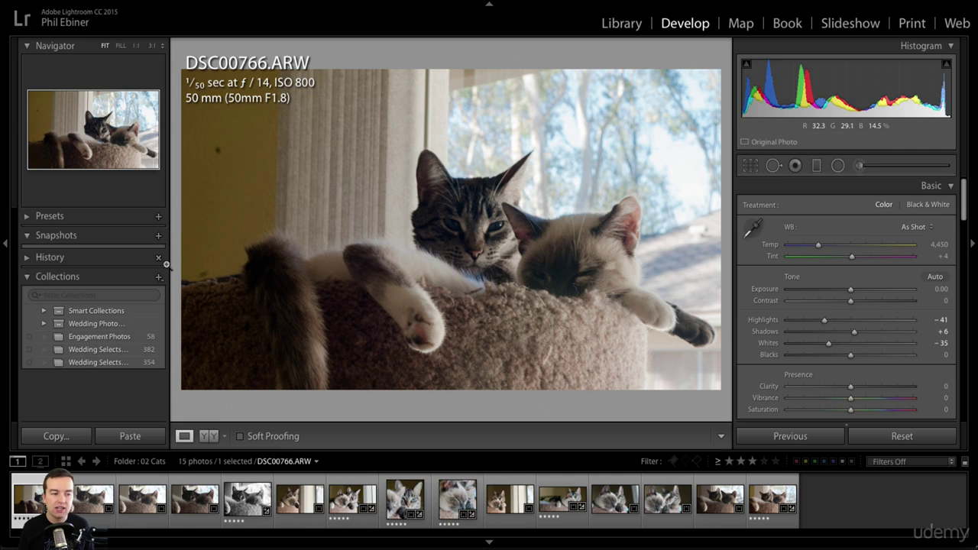
pyautogui.click(30, 236)
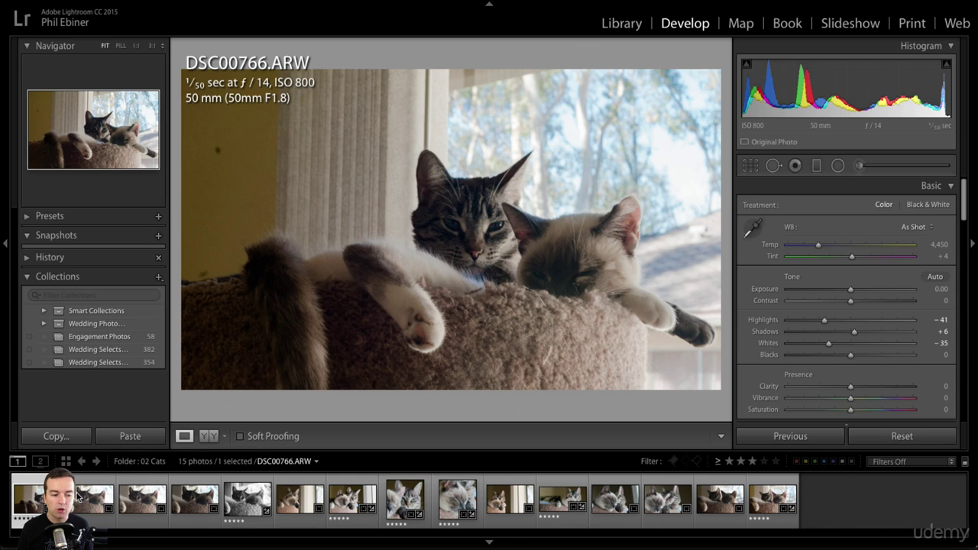
pyautogui.press('Right')
pyautogui.press('Left')
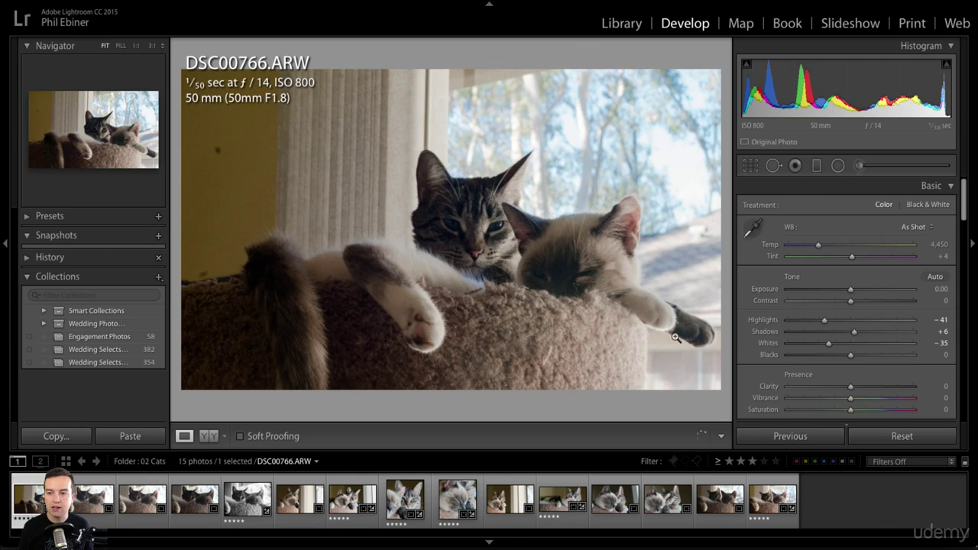
# Collapse the Basic, Tone Curve, HSL, Detail, Lens Corrections and Effects sections of the Develop module
pyautogui.click(952, 187)
pyautogui.click(951, 207)
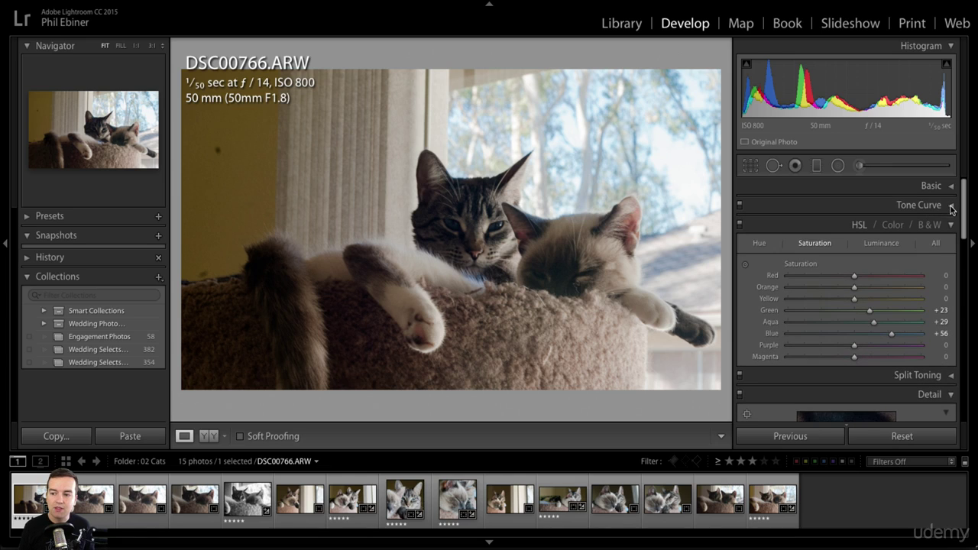
pyautogui.click(951, 225)
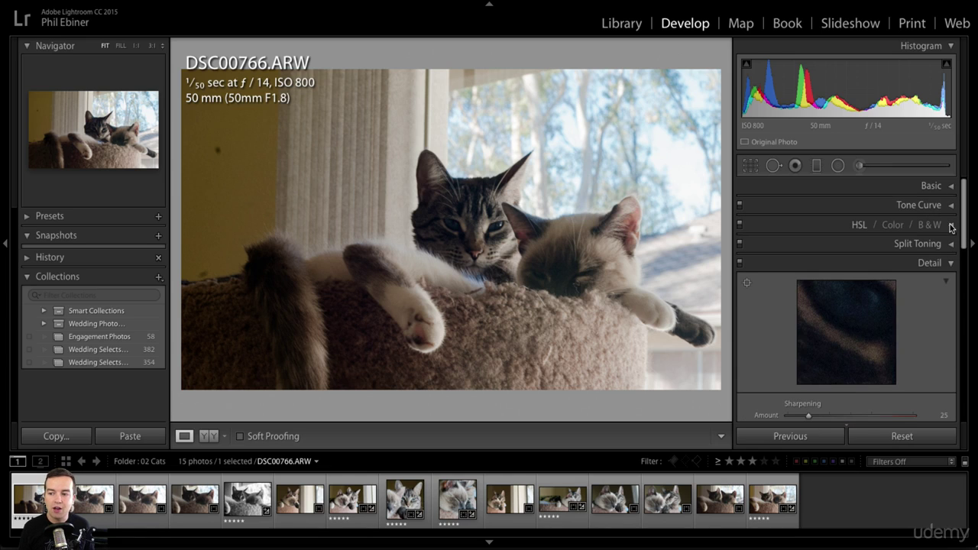
pyautogui.click(950, 262)
pyautogui.click(952, 283)
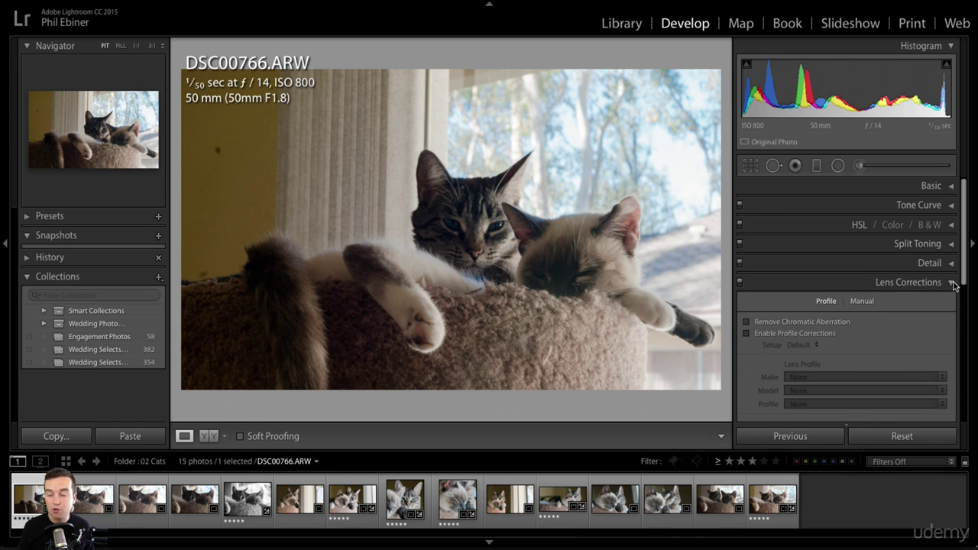
pyautogui.click(953, 283)
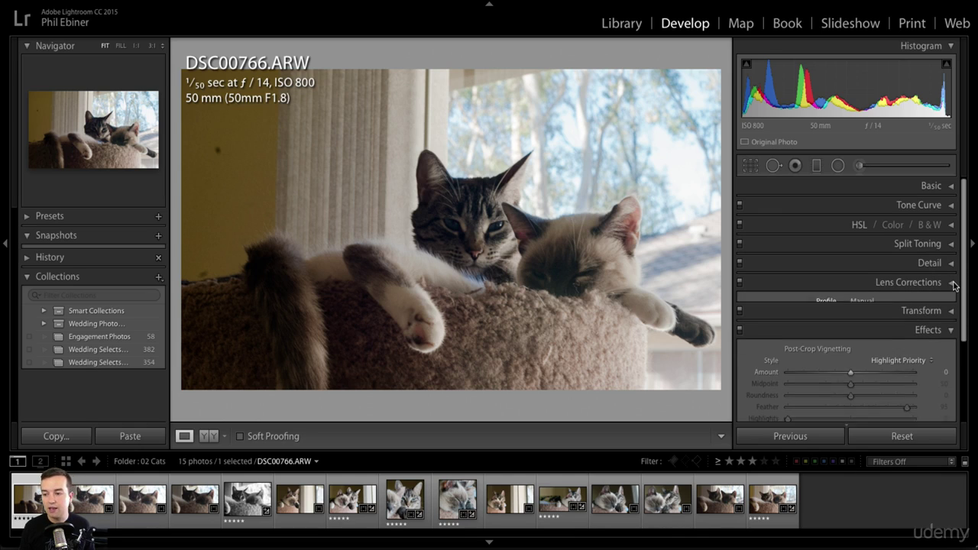
pyautogui.click(952, 322)
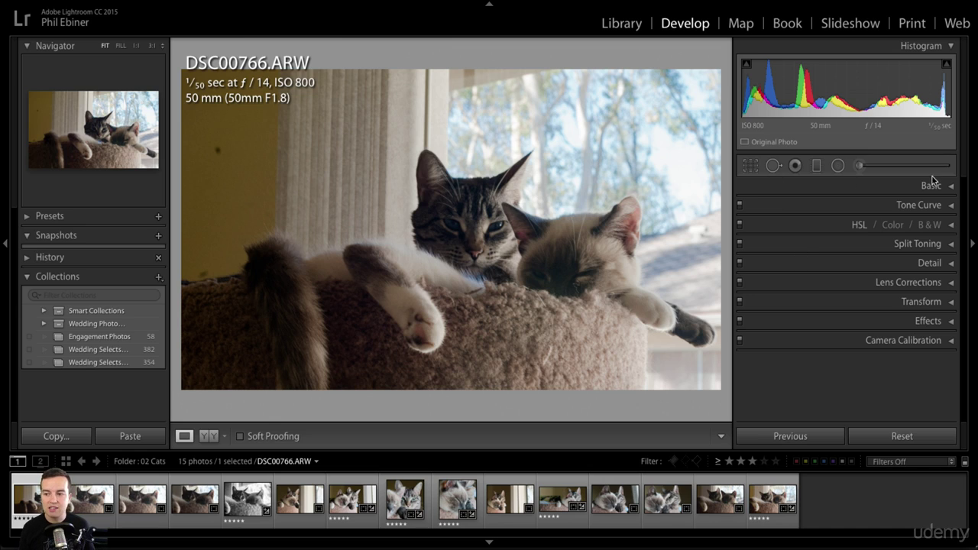
# Look at the Basic and Histogram sections by opening and closing them, leaving Basic collapsed and Histogram expanded
pyautogui.click(951, 188)
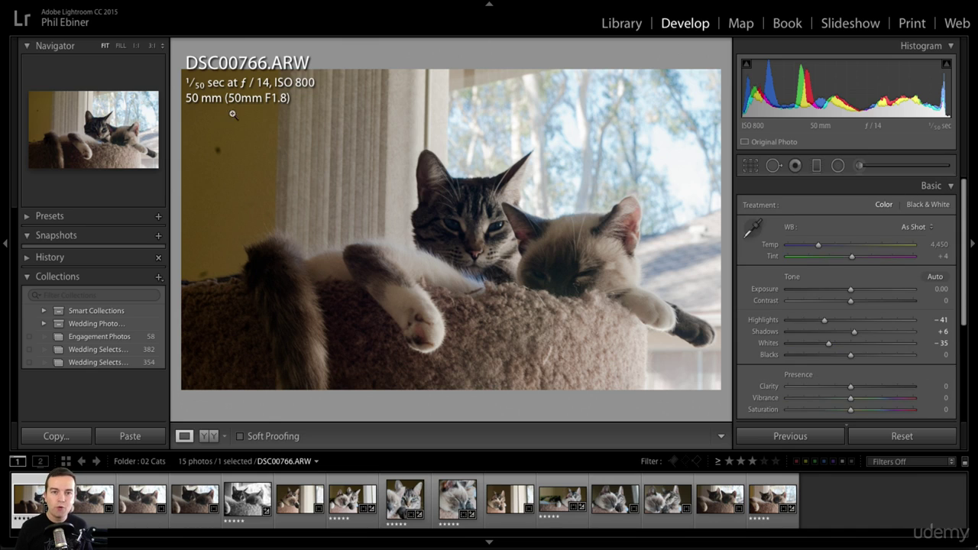
pyautogui.click(950, 188)
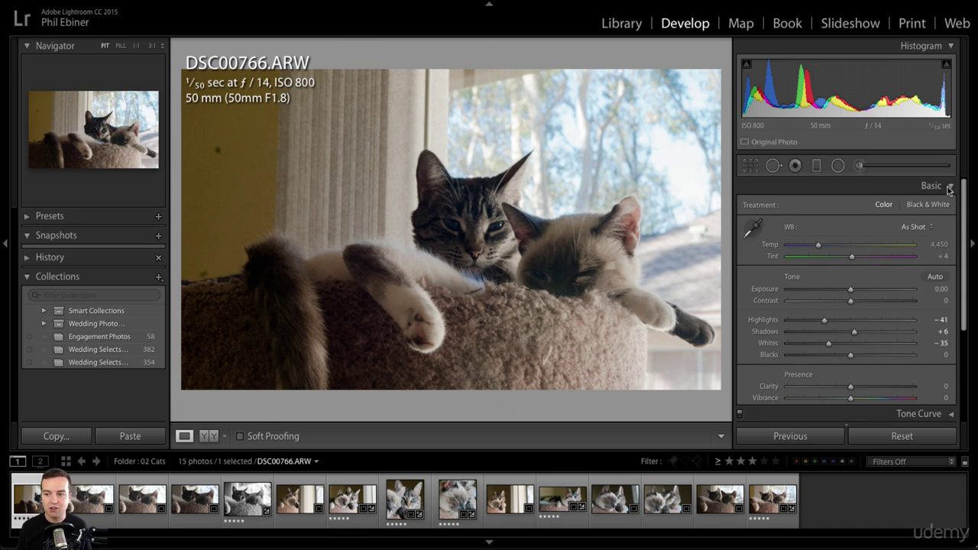
pyautogui.click(950, 48)
pyautogui.click(950, 47)
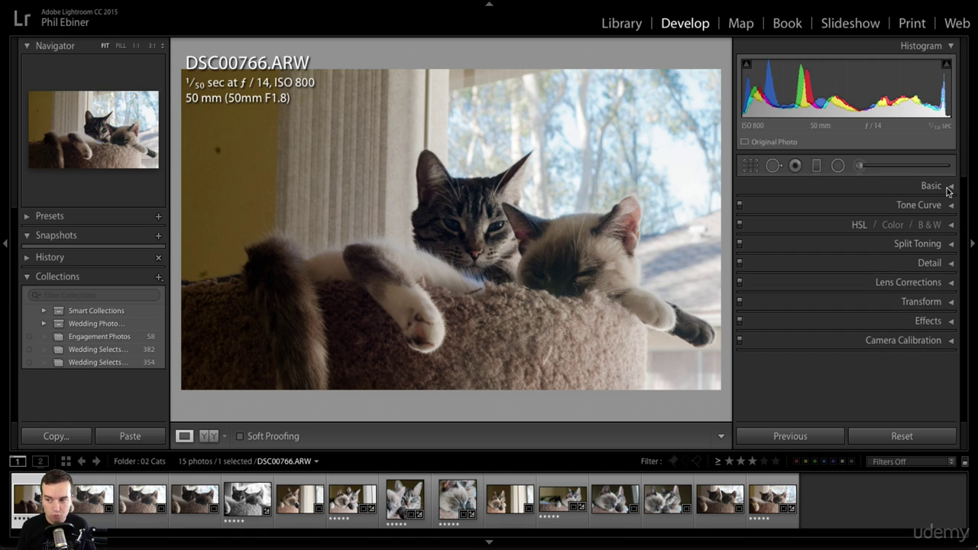
pyautogui.click(949, 189)
pyautogui.click(949, 189)
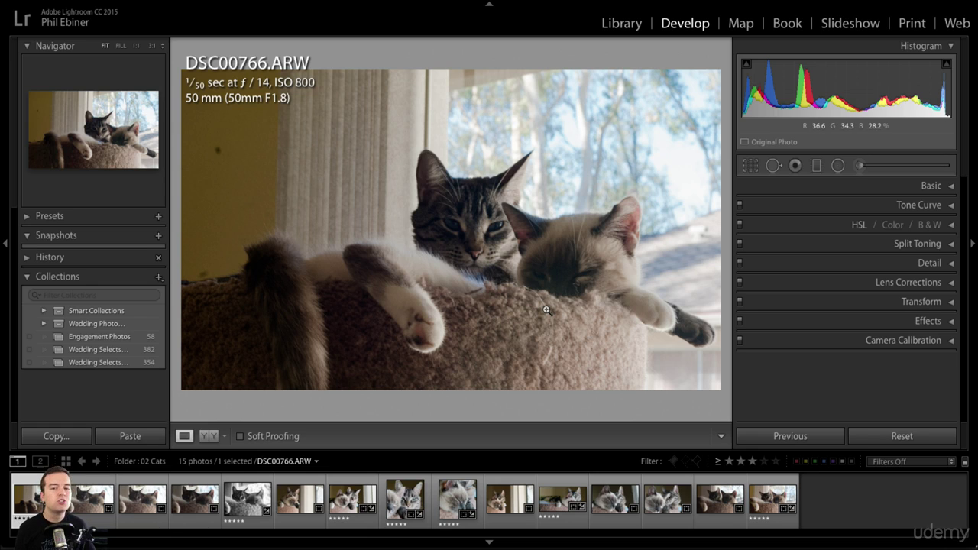
# Return to the Library module with the cat photo still selected
pyautogui.click(622, 23)
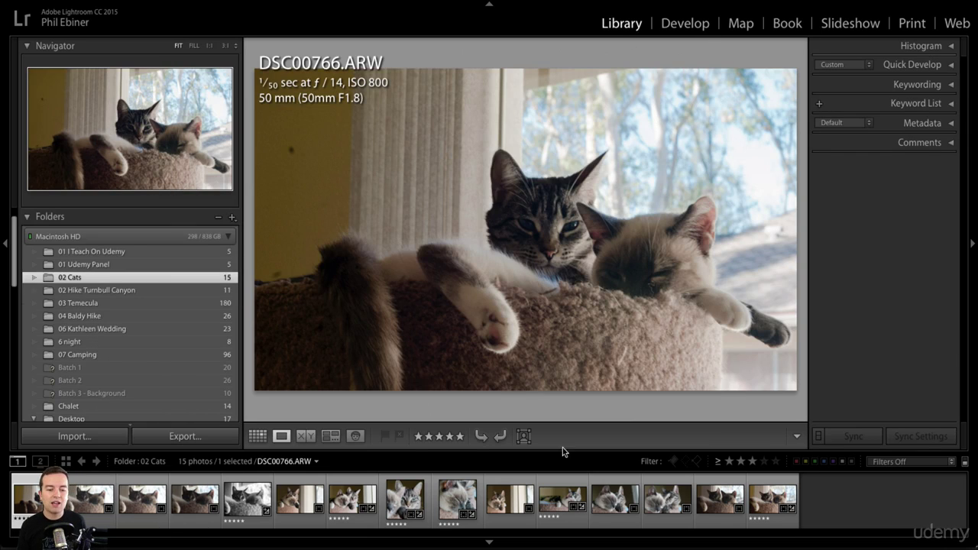